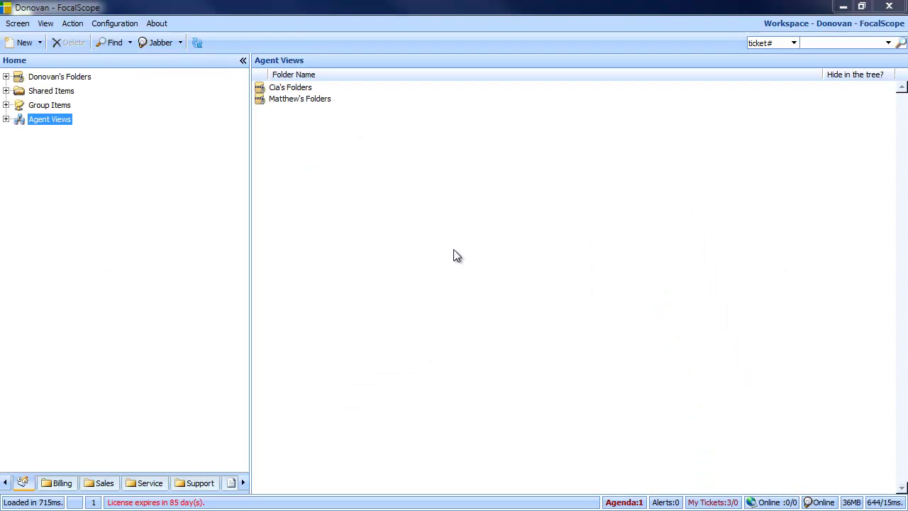
Expand Agent Views in the folder tree, along with the folders of both agents listed under it.
{"action": "left_click", "coordinate": [6, 120]}
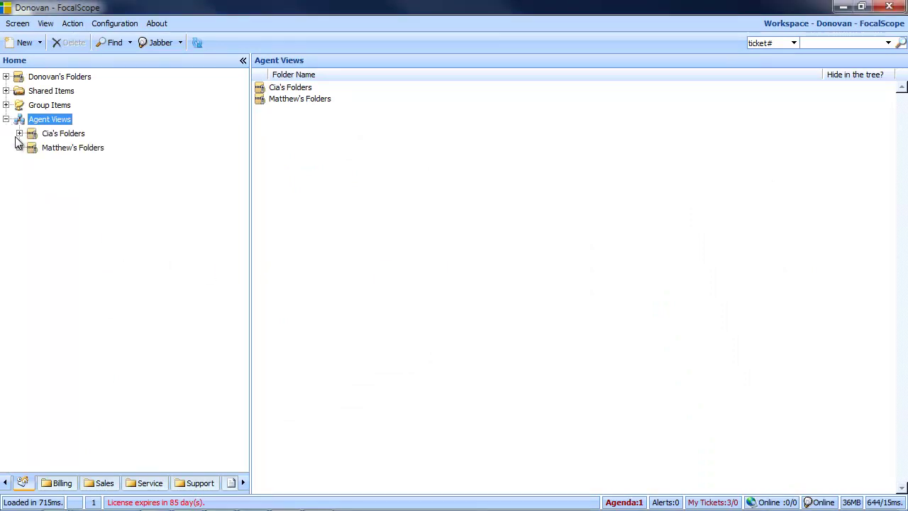
{"action": "left_click", "coordinate": [19, 134]}
{"action": "left_click", "coordinate": [19, 289]}
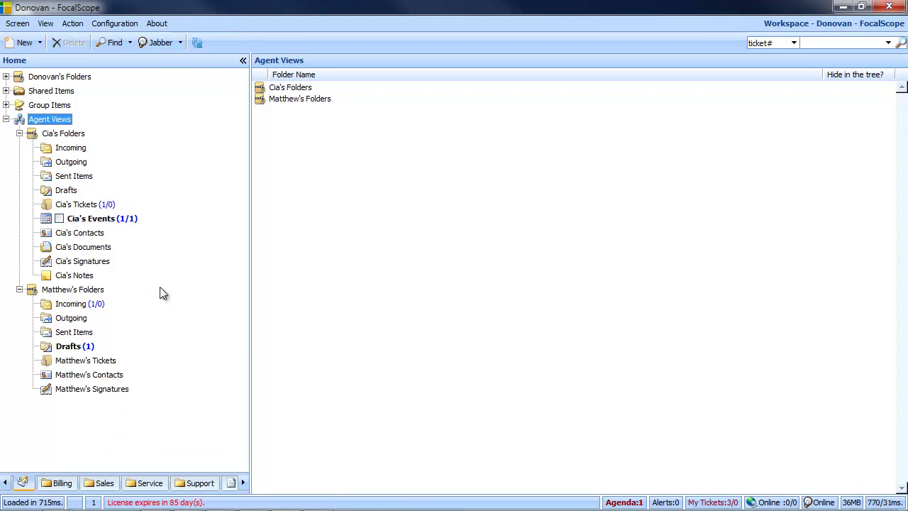
Read the first "Please Contact Me" message in the second agent's Sent Items, and view the first agent's contacts and documents.
{"action": "left_click", "coordinate": [91, 309]}
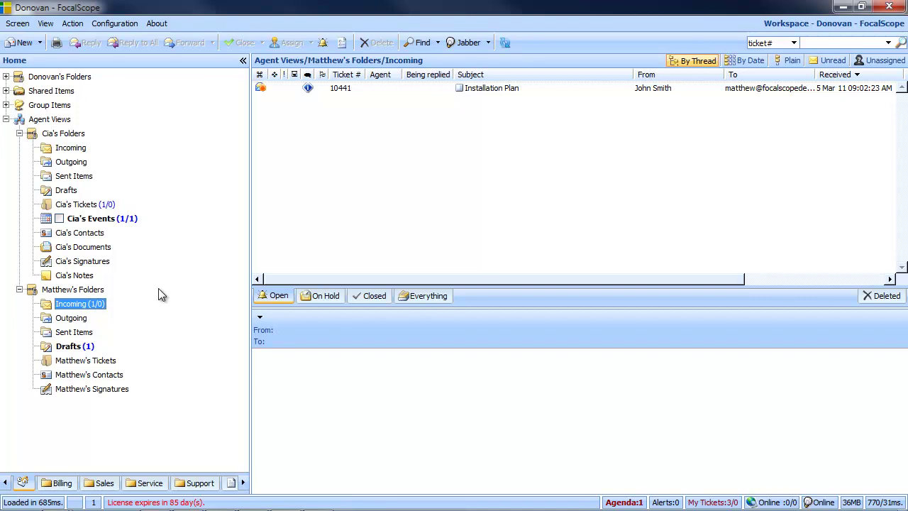
{"action": "left_click", "coordinate": [79, 333]}
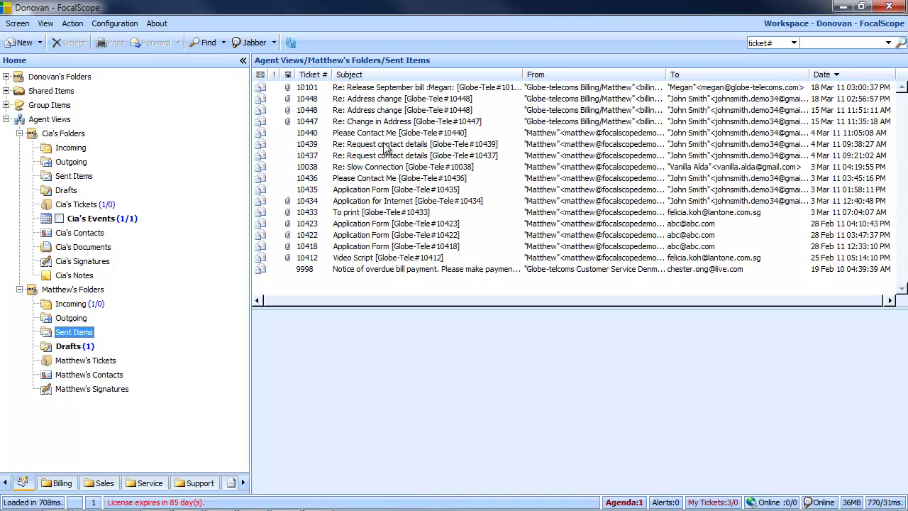
{"action": "double_click", "coordinate": [406, 135]}
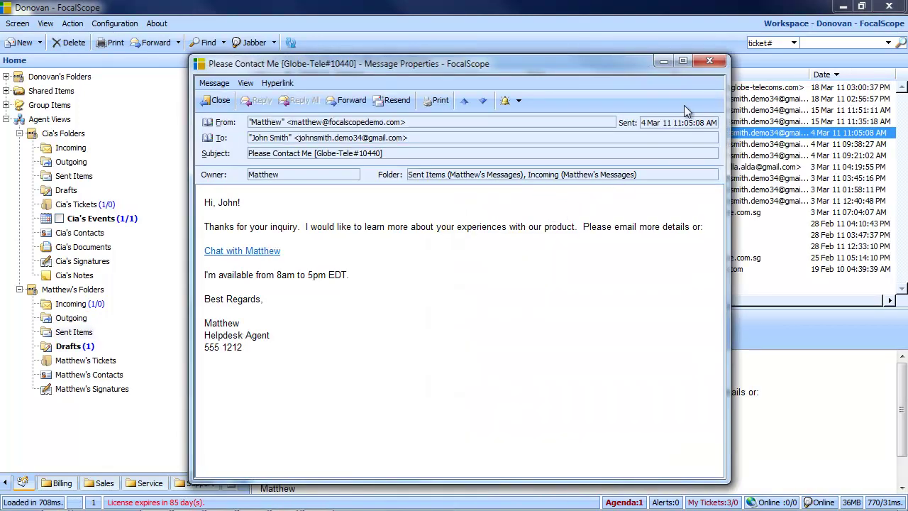
{"action": "left_click", "coordinate": [710, 60]}
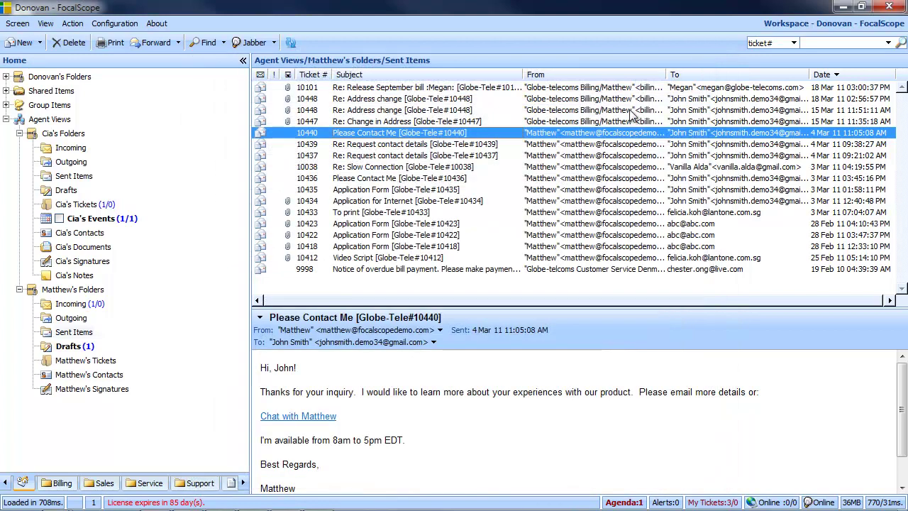
{"action": "left_click", "coordinate": [92, 235]}
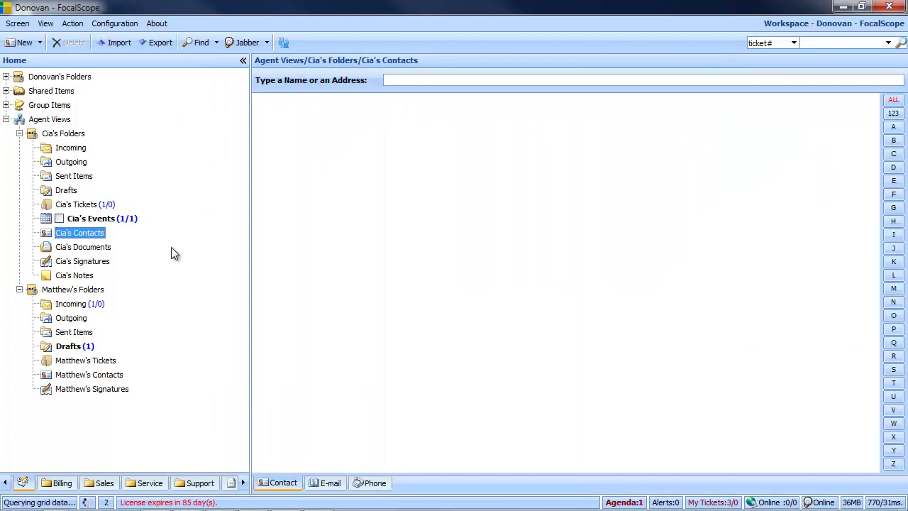
{"action": "left_click", "coordinate": [96, 250]}
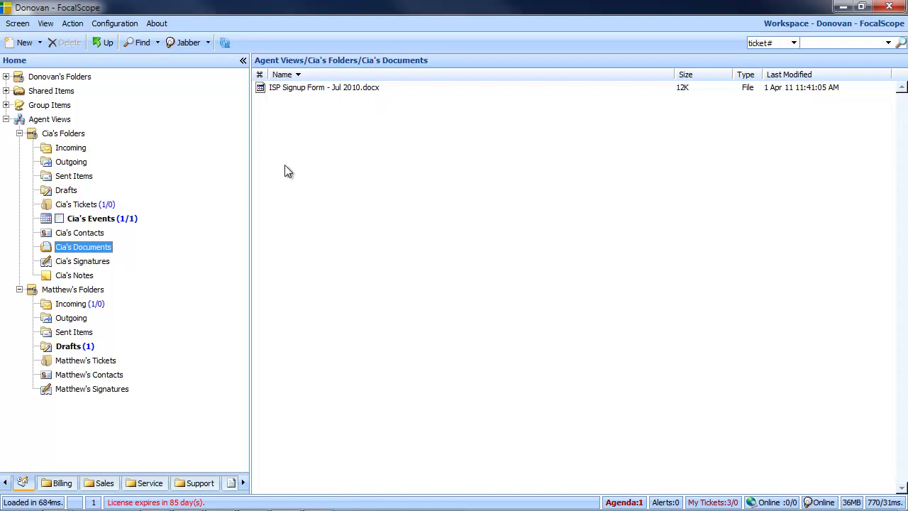
Open "Installation Plan" in the second agent's Incoming folder and check a reply's From address, closing the reply without sending.
{"action": "left_click", "coordinate": [98, 304]}
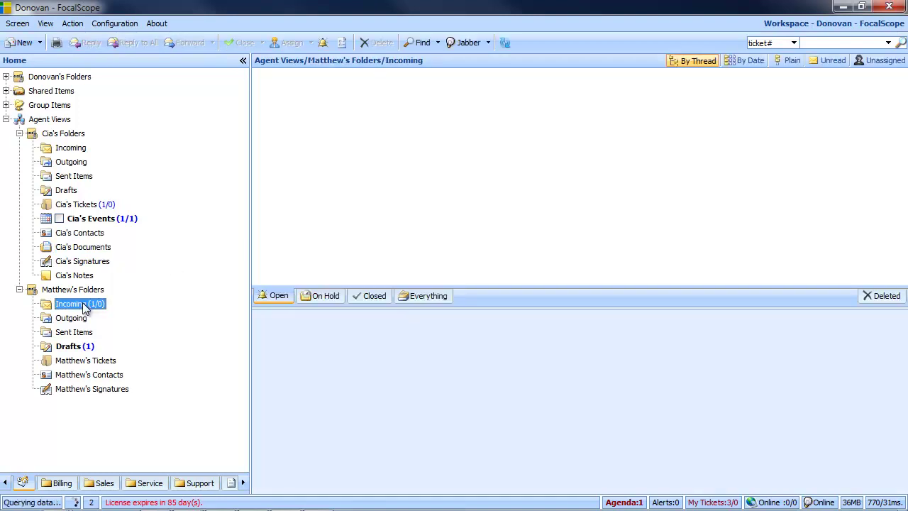
{"action": "double_click", "coordinate": [474, 86]}
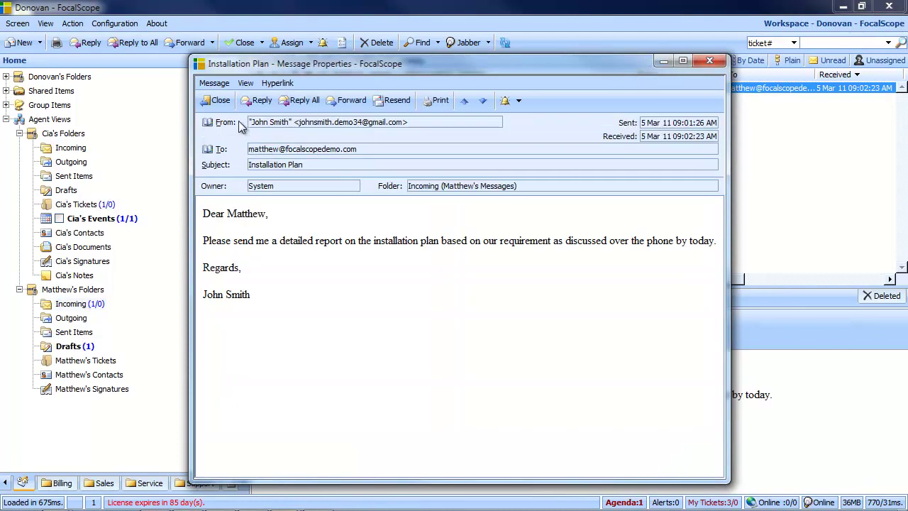
{"action": "left_click", "coordinate": [259, 100]}
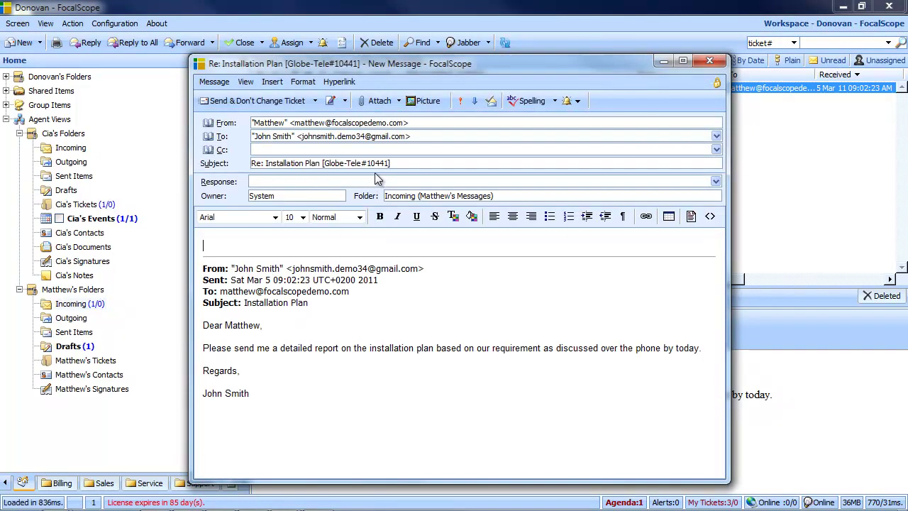
{"action": "left_click_drag", "start_coordinate": [297, 123], "coordinate": [403, 125]}
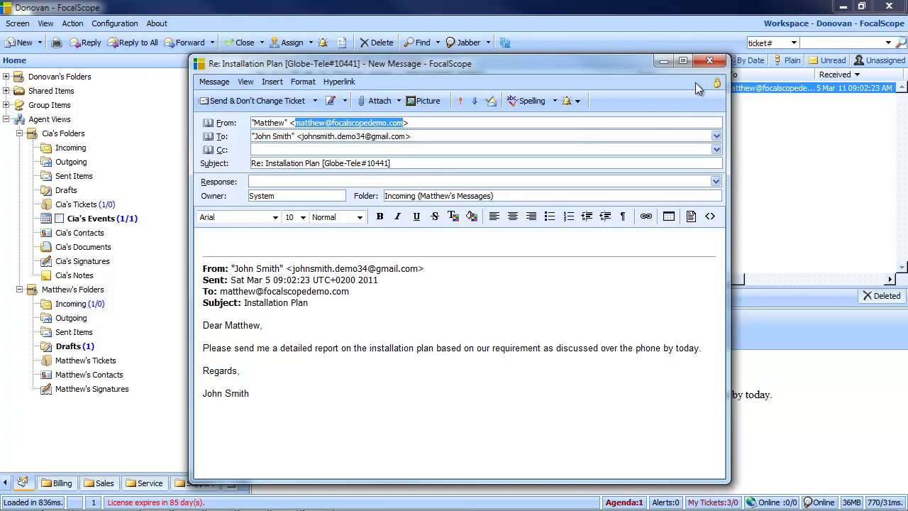
{"action": "left_click", "coordinate": [708, 61]}
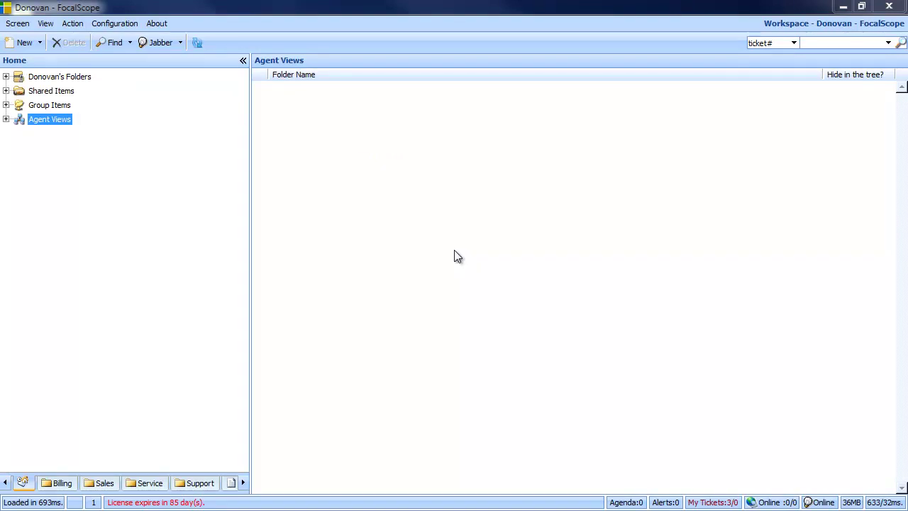
Switch to the Administration screen and display the Agent Views list under User Access Control's Folder Access.
{"action": "left_click", "coordinate": [17, 24]}
{"action": "left_click", "coordinate": [30, 51]}
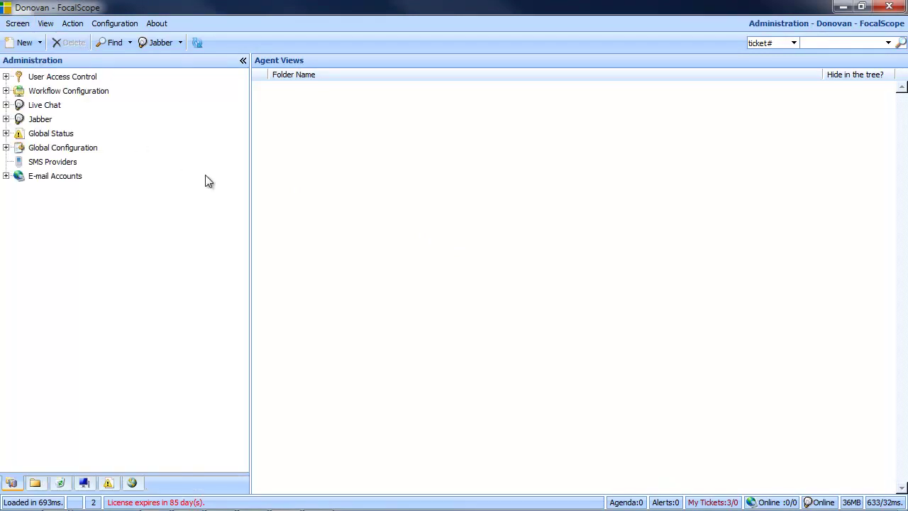
{"action": "left_click", "coordinate": [6, 78]}
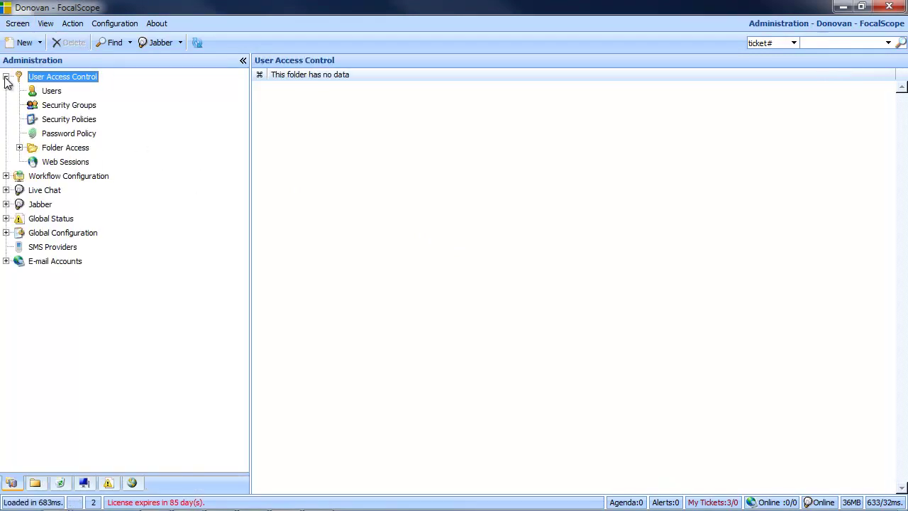
{"action": "left_click", "coordinate": [19, 147]}
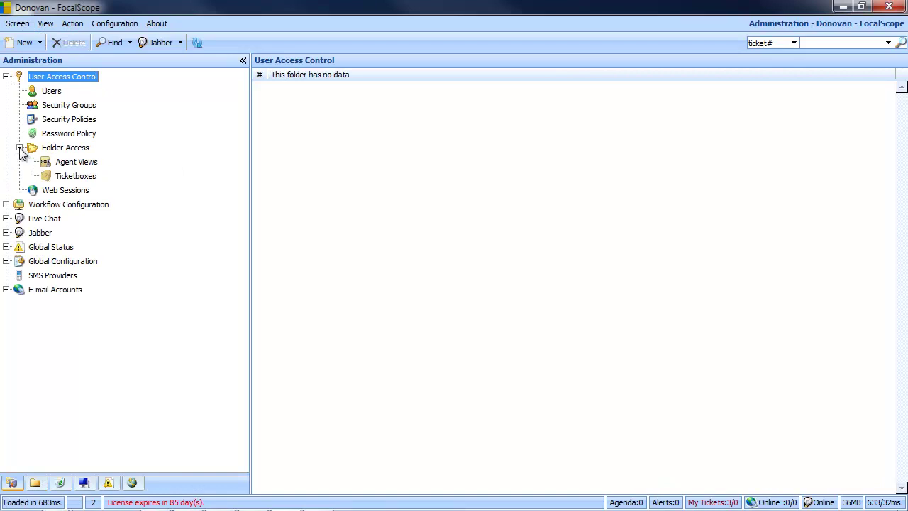
{"action": "left_click", "coordinate": [77, 163]}
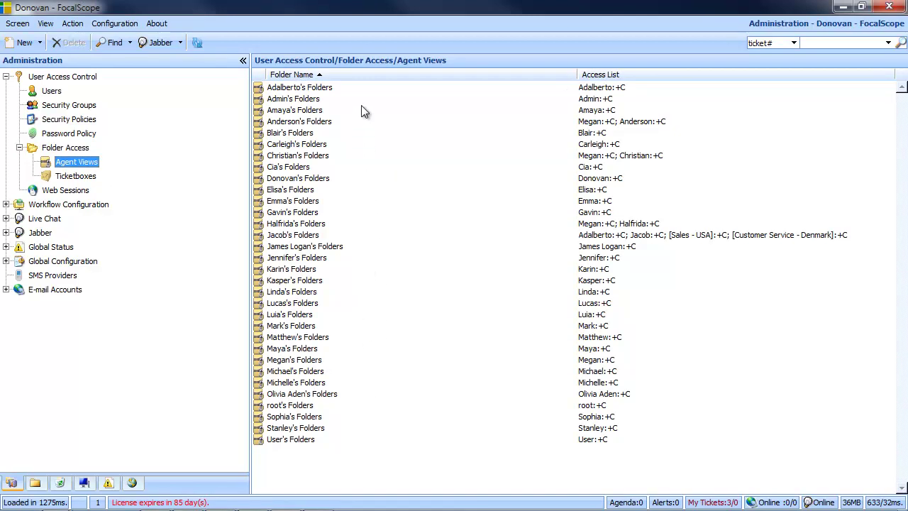
Open the folder content access properties for the first Agent Views agent and bring up the user selection for adding accounts.
{"action": "right_click", "coordinate": [299, 168]}
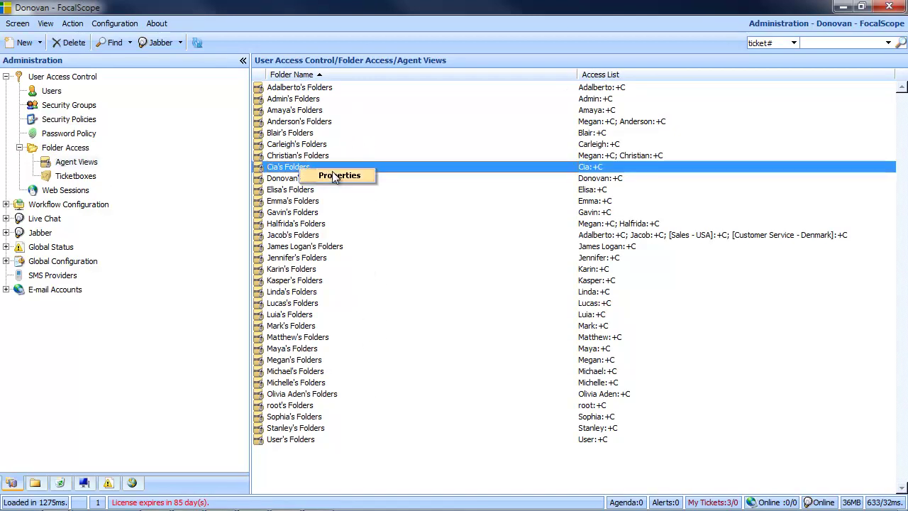
{"action": "left_click", "coordinate": [338, 176]}
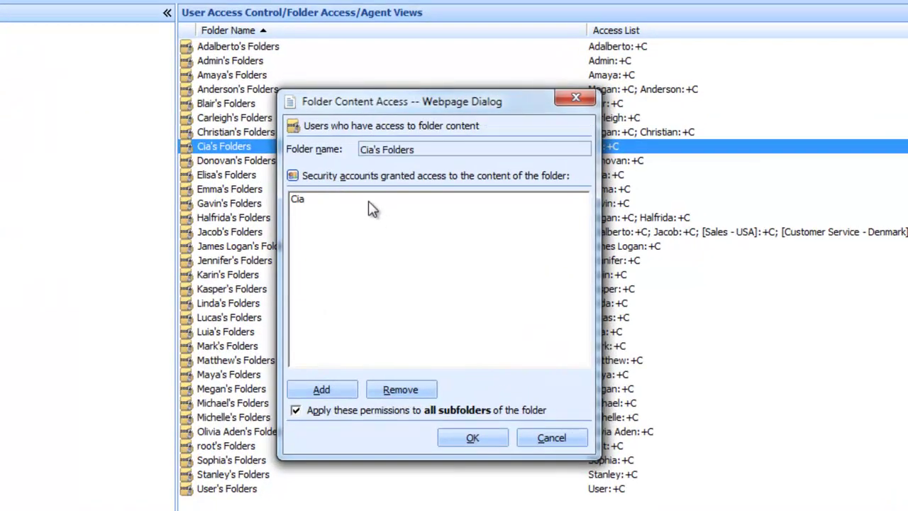
{"action": "left_click", "coordinate": [369, 200]}
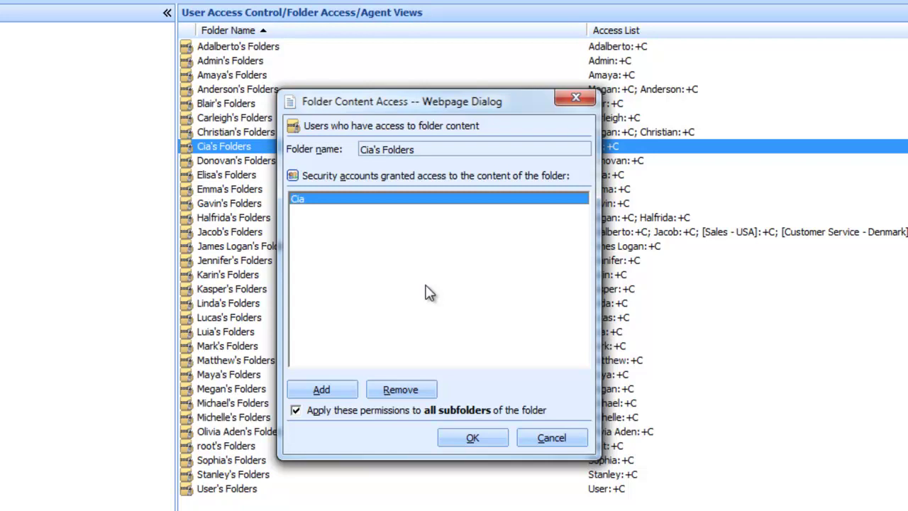
{"action": "left_click", "coordinate": [322, 389]}
{"action": "left_click_drag", "start_coordinate": [459, 136], "coordinate": [438, 27]}
{"action": "left_click", "coordinate": [373, 117]}
{"action": "left_click", "coordinate": [359, 278]}
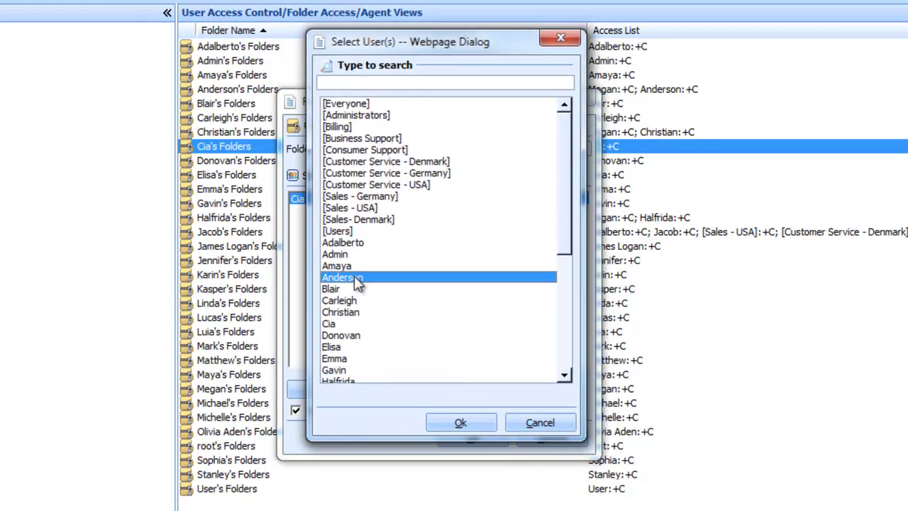
{"action": "left_click", "coordinate": [360, 254], "text": "ctrl"}
{"action": "left_click", "coordinate": [358, 300], "text": "ctrl"}
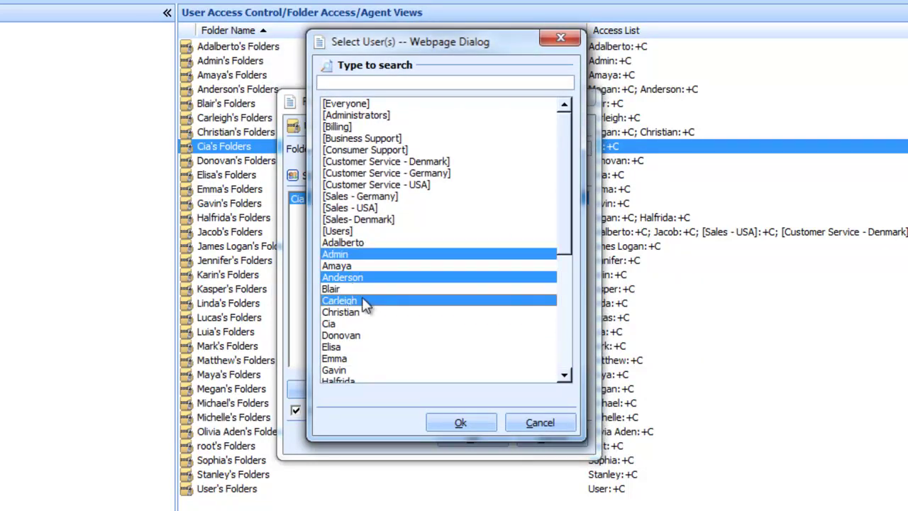
Grant the signed-in user's account and the [Administrators] group access to the agent's folders, applying the permissions to all subfolders.
{"action": "left_click", "coordinate": [395, 338]}
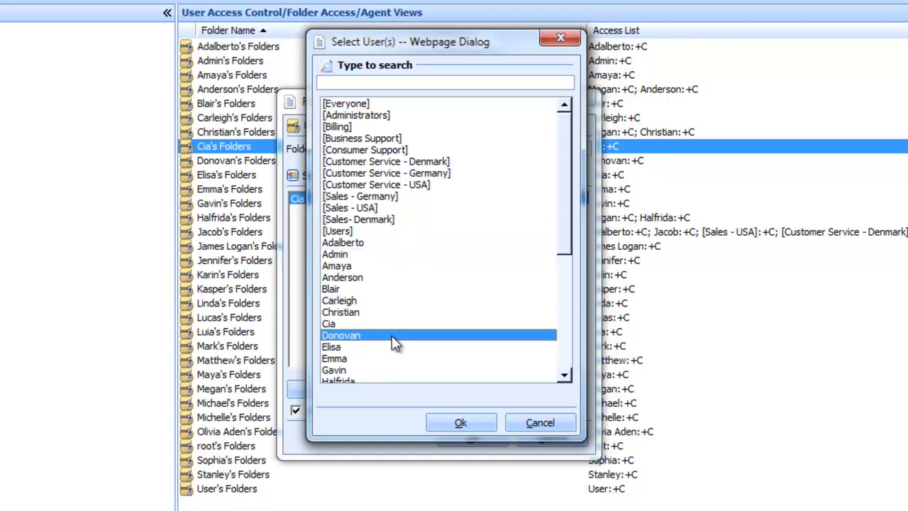
{"action": "left_click", "coordinate": [382, 117], "text": "ctrl"}
{"action": "left_click", "coordinate": [454, 423]}
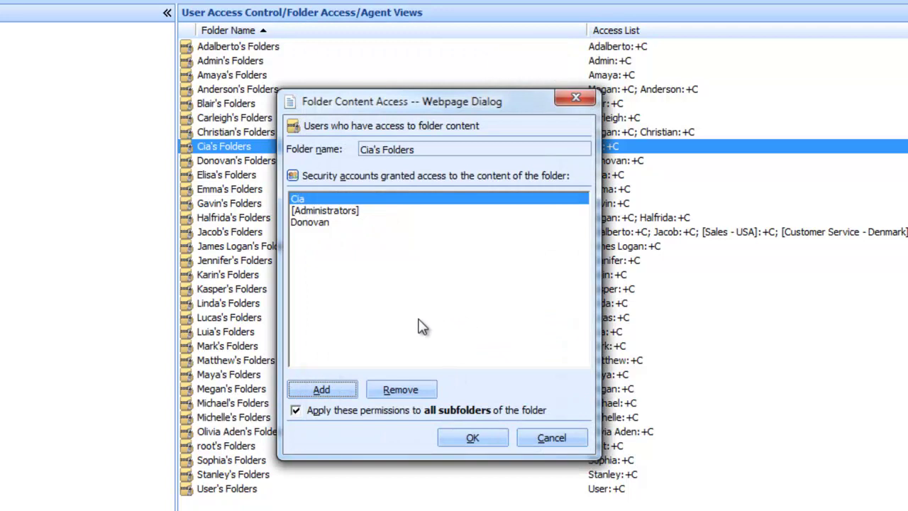
{"action": "left_click", "coordinate": [297, 411]}
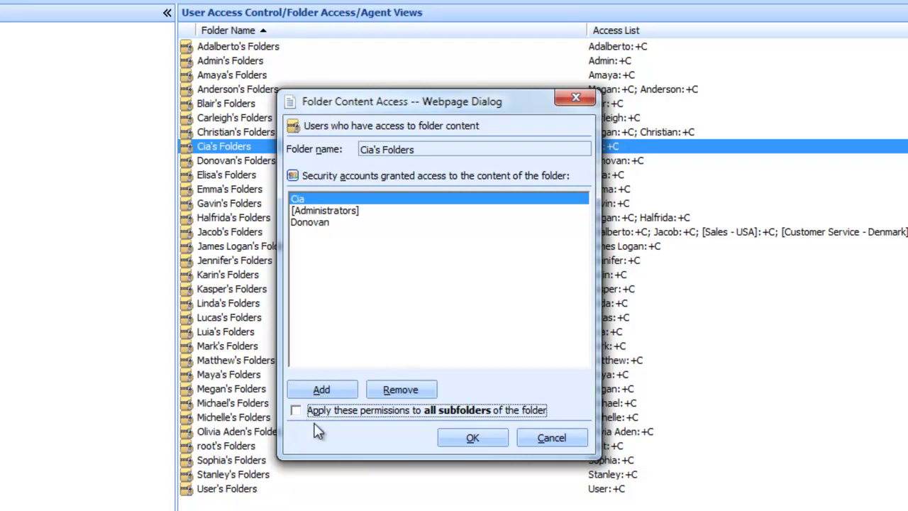
{"action": "left_click", "coordinate": [295, 412]}
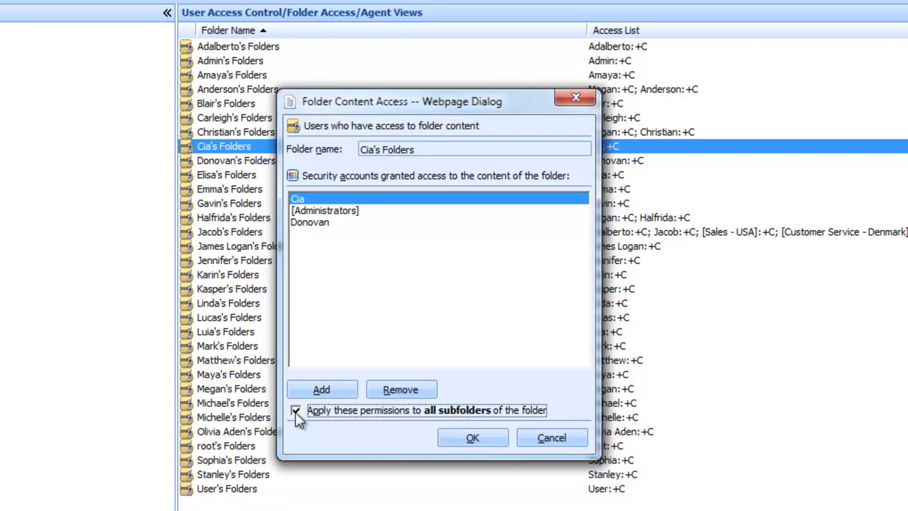
{"action": "left_click", "coordinate": [473, 439]}
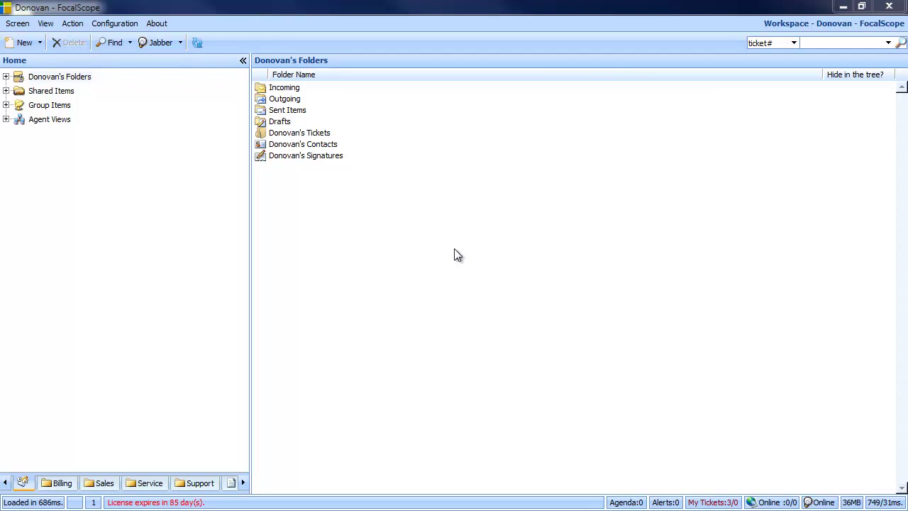
Hide the first agent's folders from the Agent Views tree in the workspace.
{"action": "left_click", "coordinate": [6, 120]}
{"action": "right_click", "coordinate": [62, 136]}
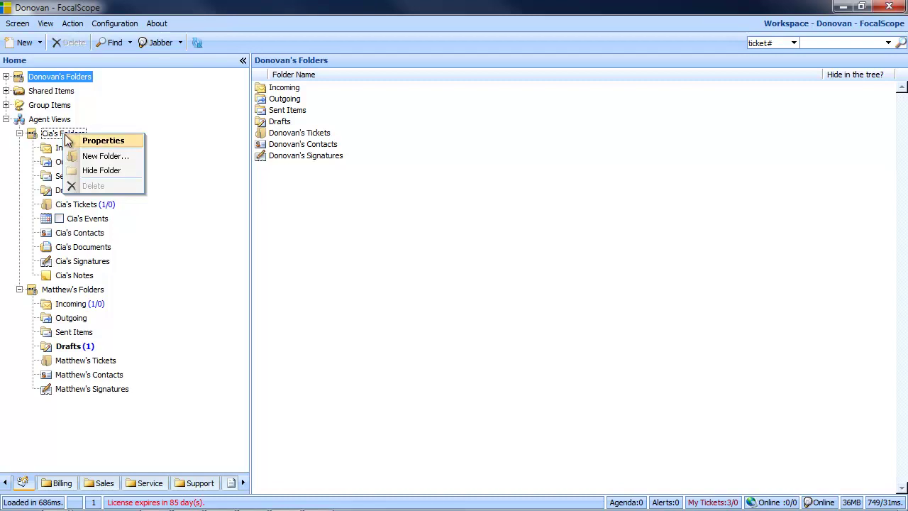
{"action": "left_click", "coordinate": [104, 171]}
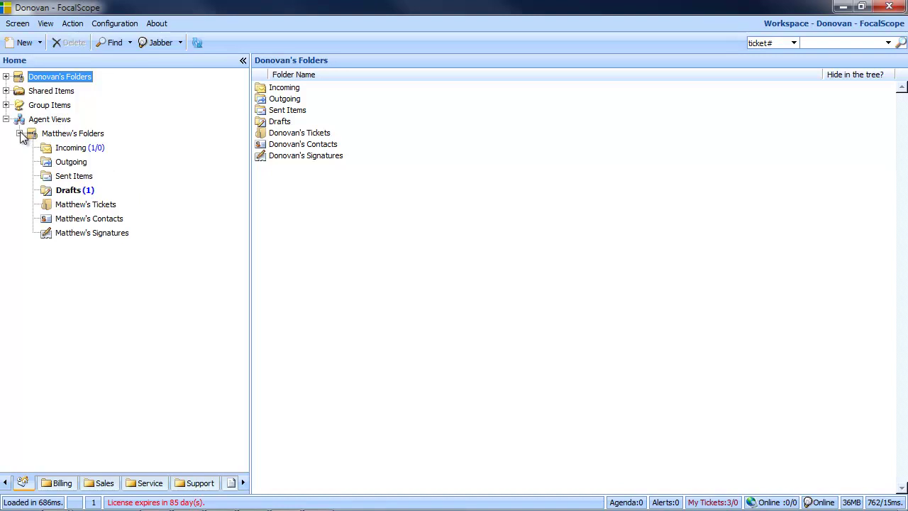
Show the hidden agent's folders again from the Agent Views list and open that agent's folder in the tree.
{"action": "left_click", "coordinate": [46, 121]}
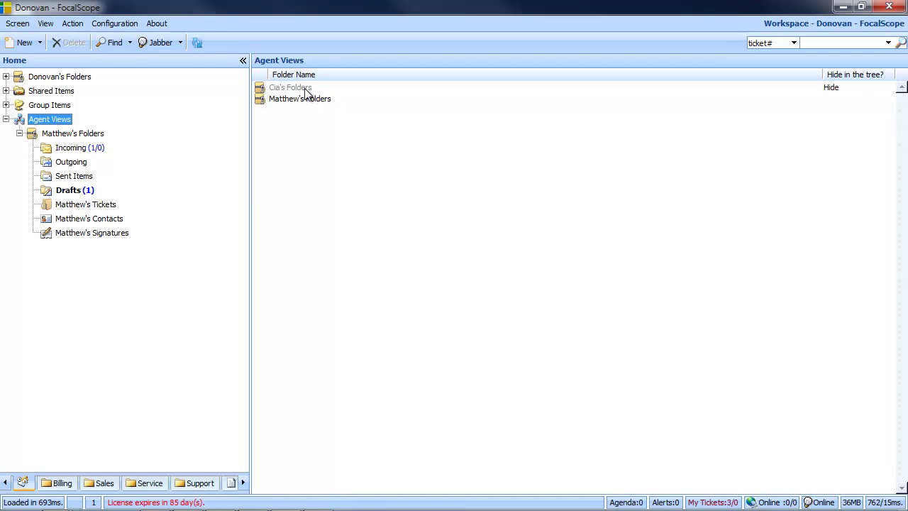
{"action": "right_click", "coordinate": [309, 88]}
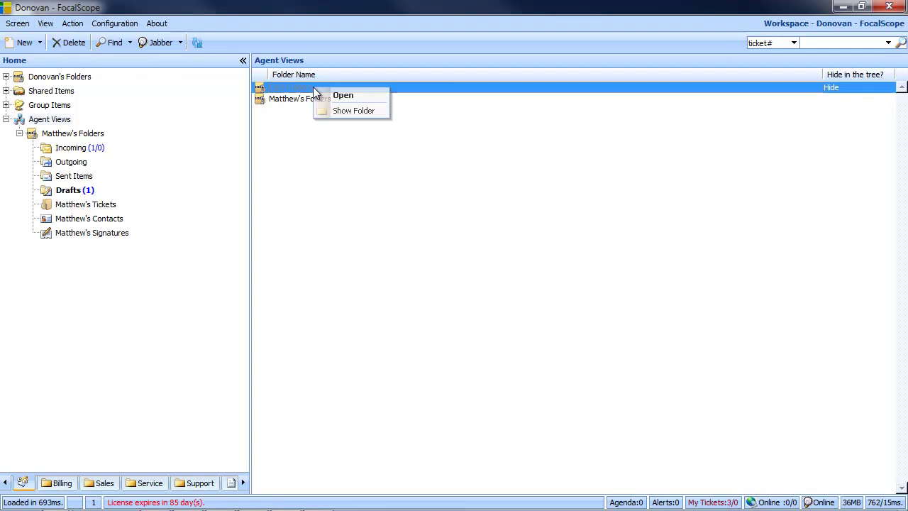
{"action": "left_click", "coordinate": [353, 110]}
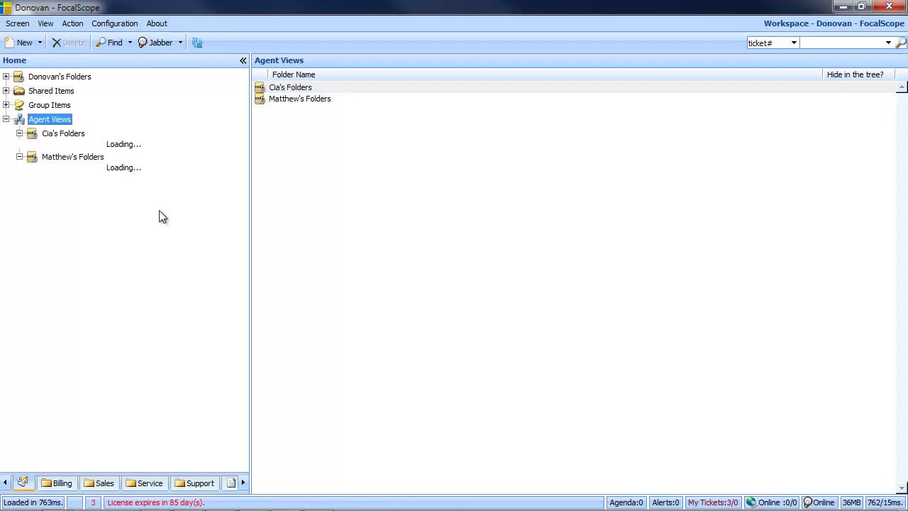
{"action": "left_click", "coordinate": [71, 135]}
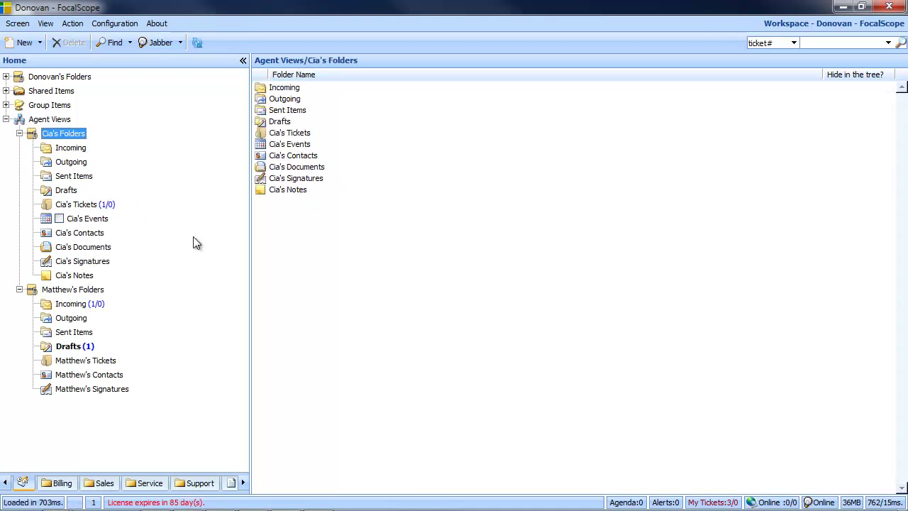